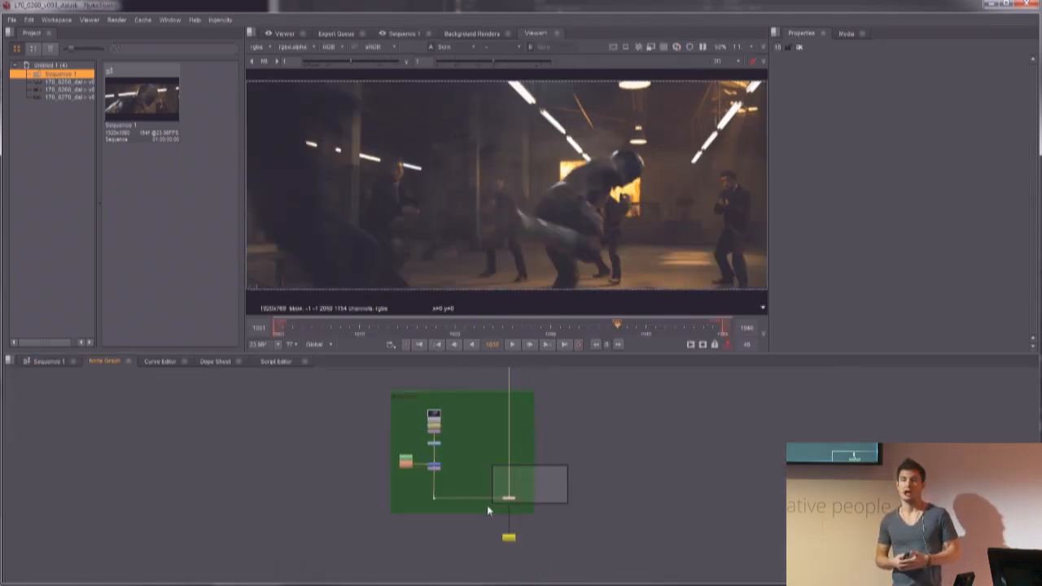
Raise the master gain of the color correction in the green node group and scrub the updated middle shot in Sequence 1
double_click(440, 470)
left_click_drag(916, 152, 946, 153)
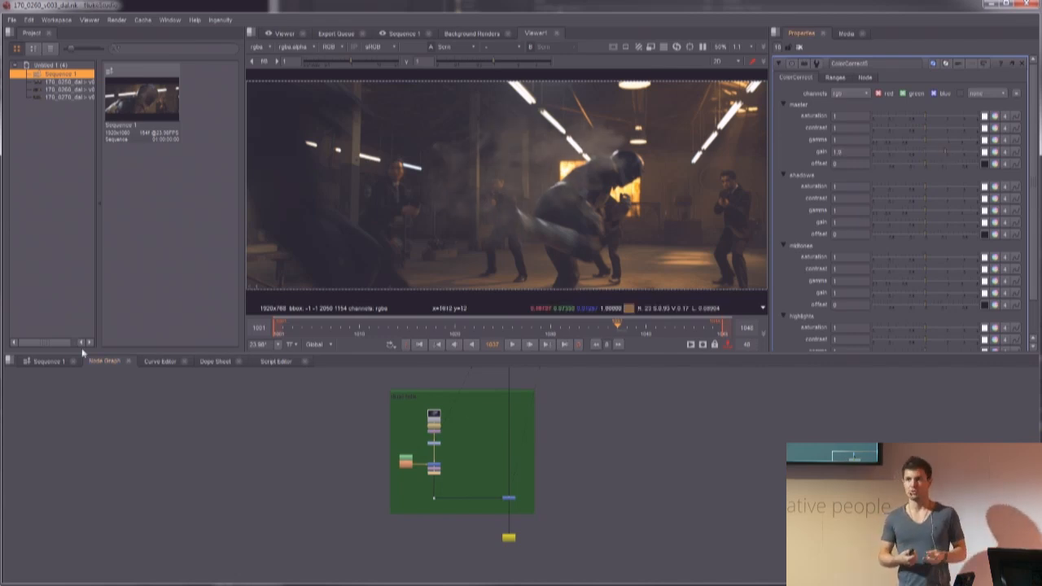
left_click(49, 361)
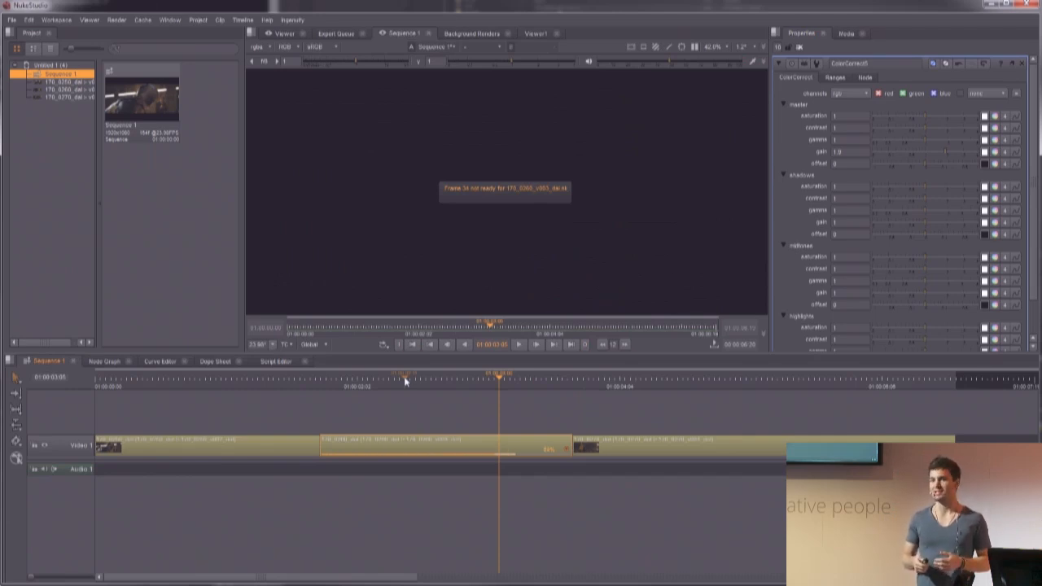
left_click(342, 379)
left_click_drag(341, 382, 485, 392)
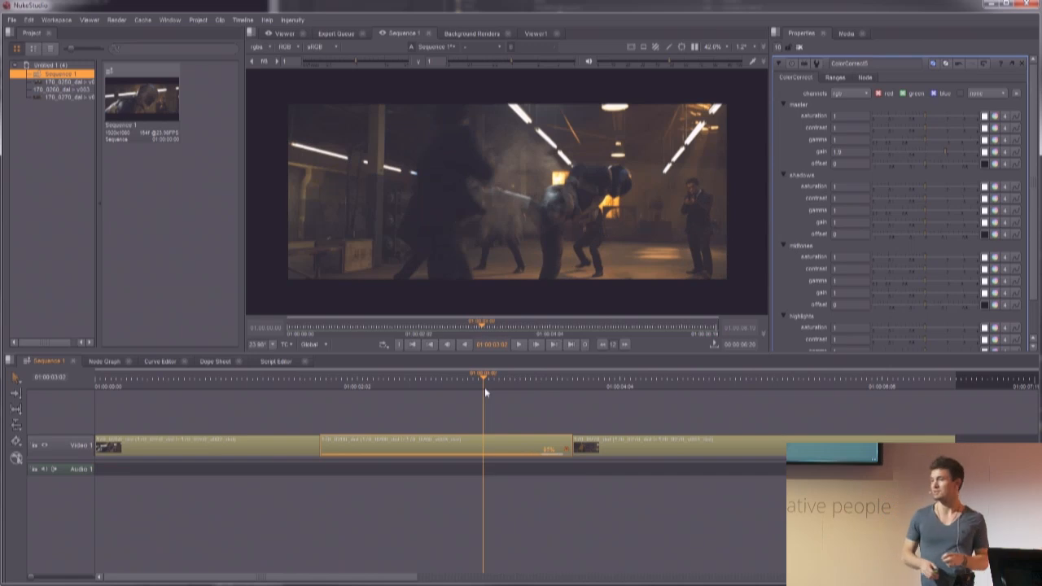
Try customized export renderer limits with 16 GB of cache memory in the Threads/Processes preferences, and close the preferences
left_click(29, 20)
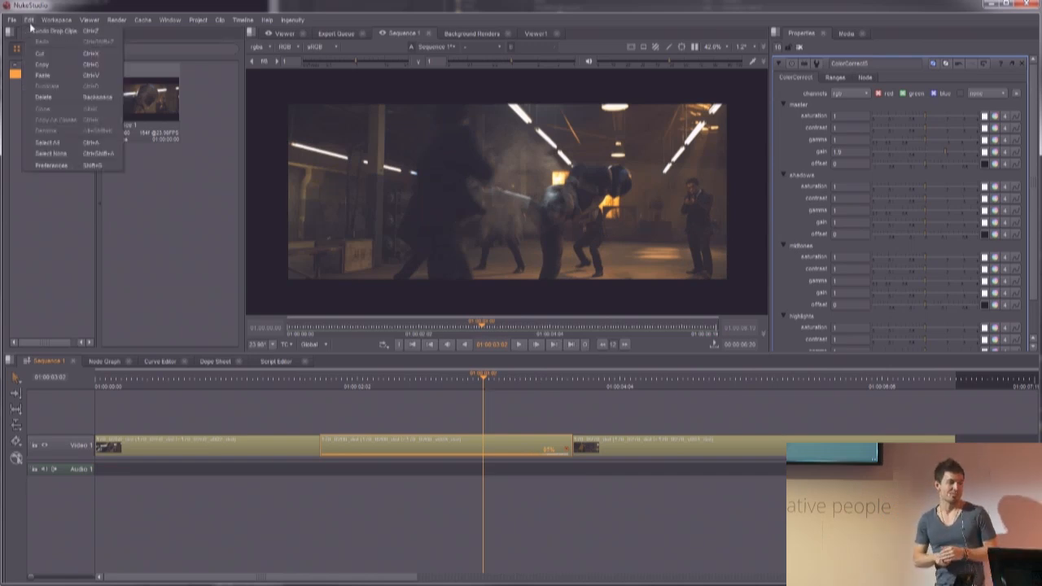
left_click(93, 168)
left_click(466, 201)
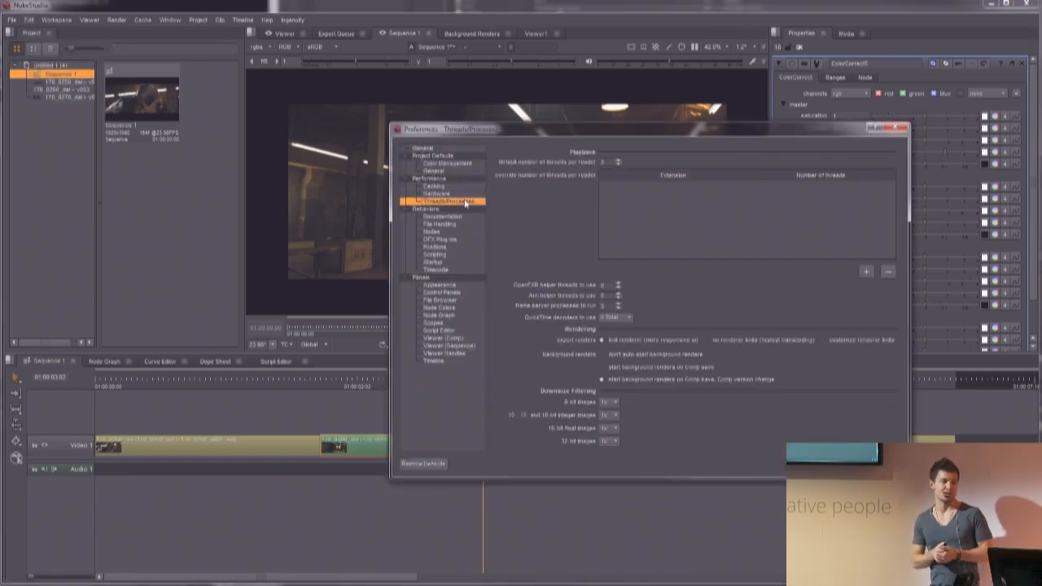
left_click(832, 341)
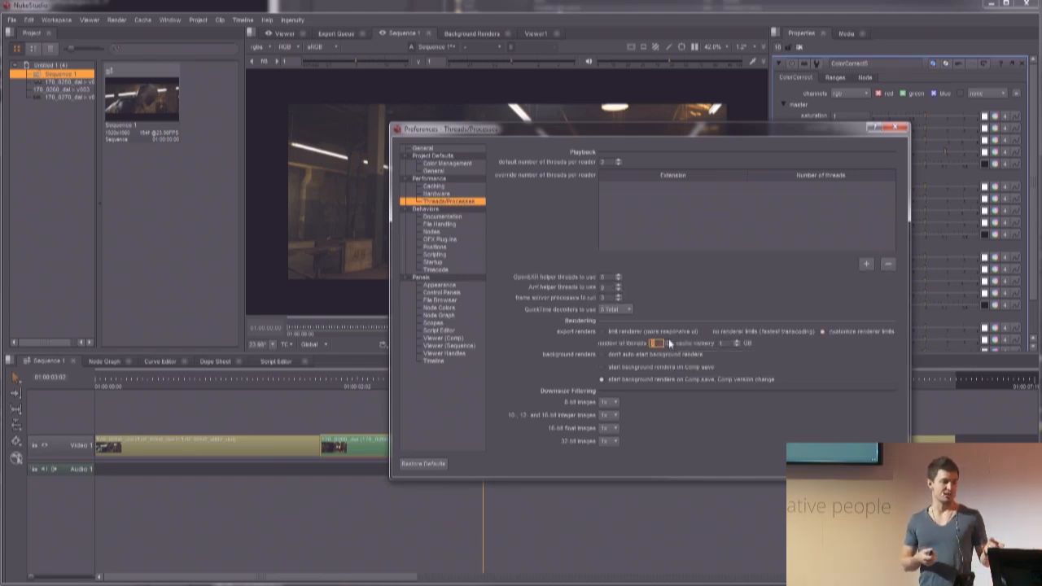
left_click(735, 345)
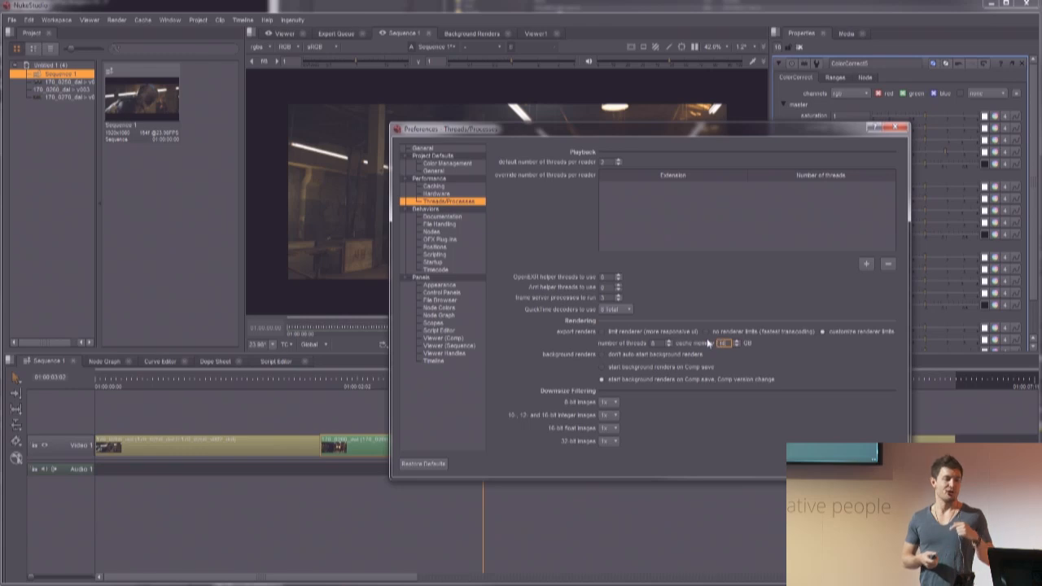
key("Escape")
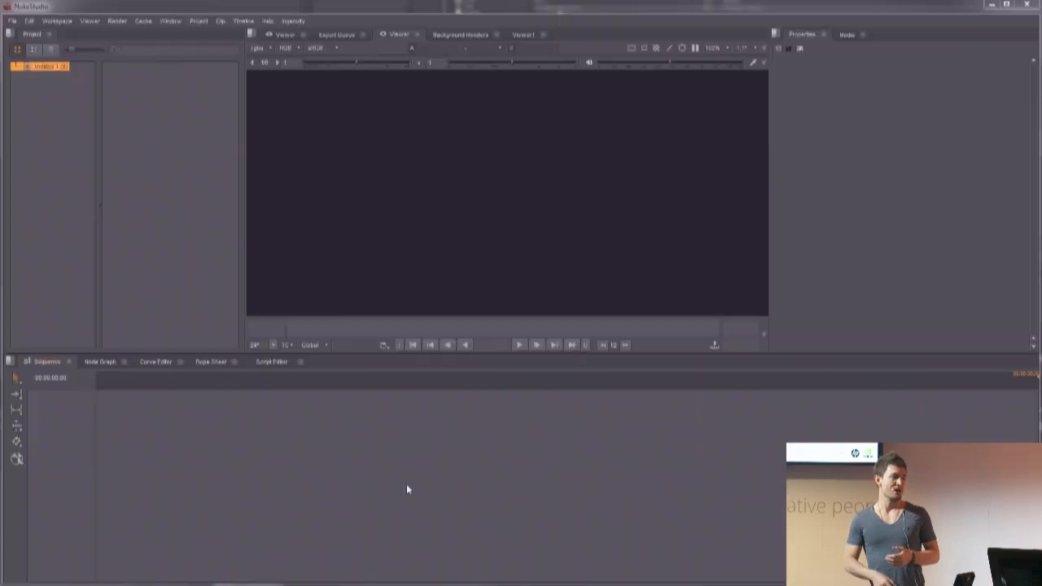
Start Ingenuity's comp import tool and set its search directory to R:\MMPR\Workspaces
left_click(295, 22)
left_click(314, 31)
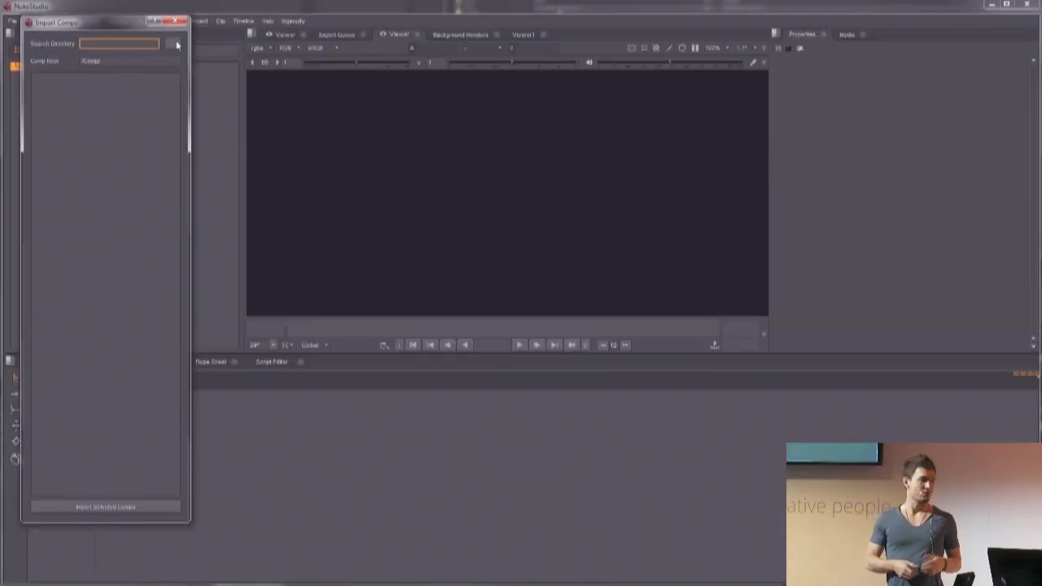
left_click(176, 44)
type("r:\\MMPR\\Workspaces\\")
key("Return")
key("Return")
Import the comps of all shots whose names begin with 170, and close the import window
left_click_drag(178, 193, 182, 230)
left_click(73, 274)
left_click_drag(176, 269, 174, 319)
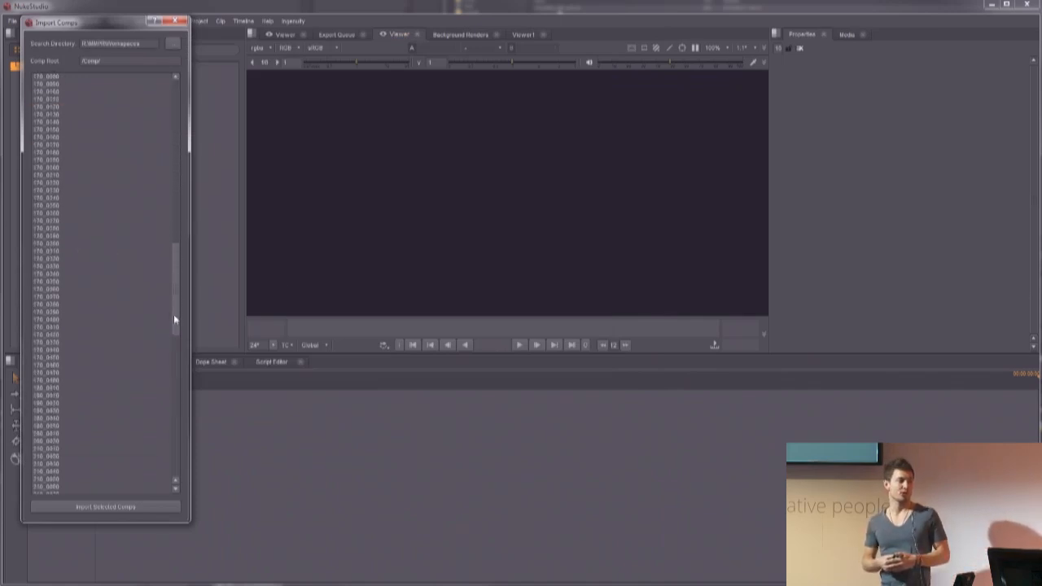
left_click(68, 324, "shift")
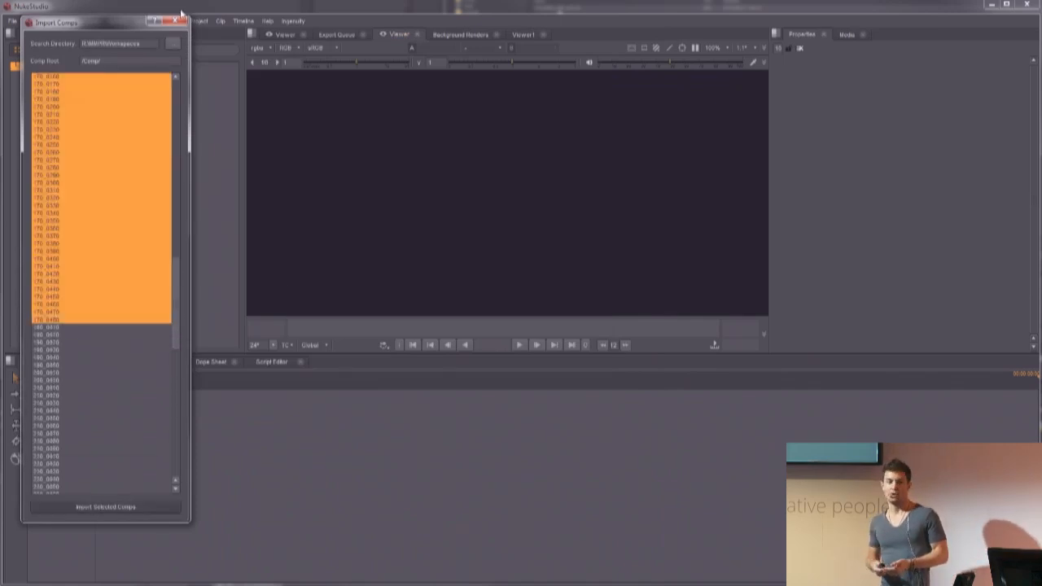
left_click_drag(102, 25, 343, 56)
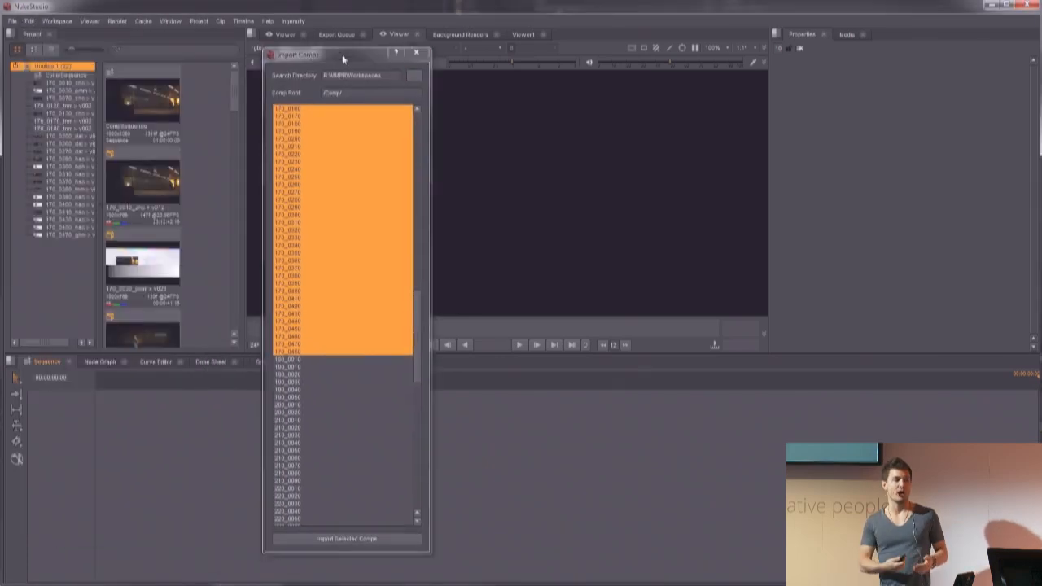
left_click(416, 52)
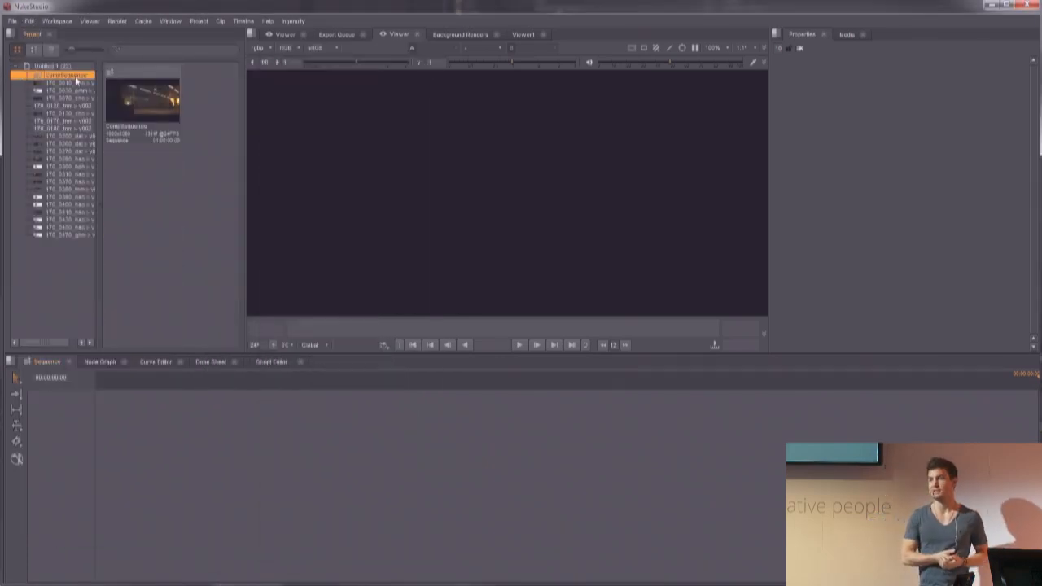
Scrub the first shot in CompSequence and open its 170_0010 comp with the autosave restored
left_click_drag(110, 387, 237, 386)
mouse_move(174, 386)
left_mouse_down()
mouse_move(144, 386)
mouse_move(167, 386)
left_mouse_up()
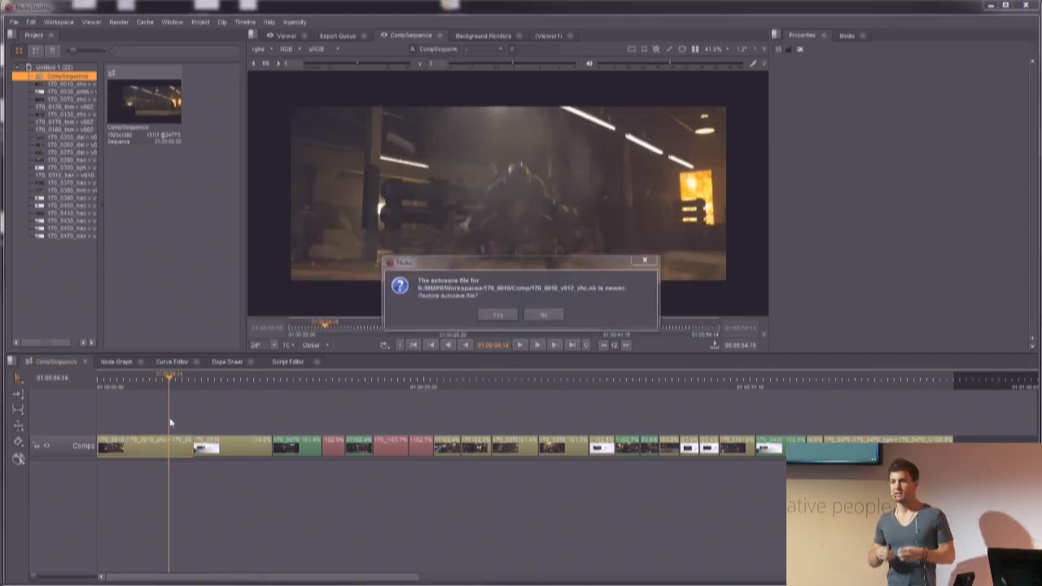
left_click(500, 315)
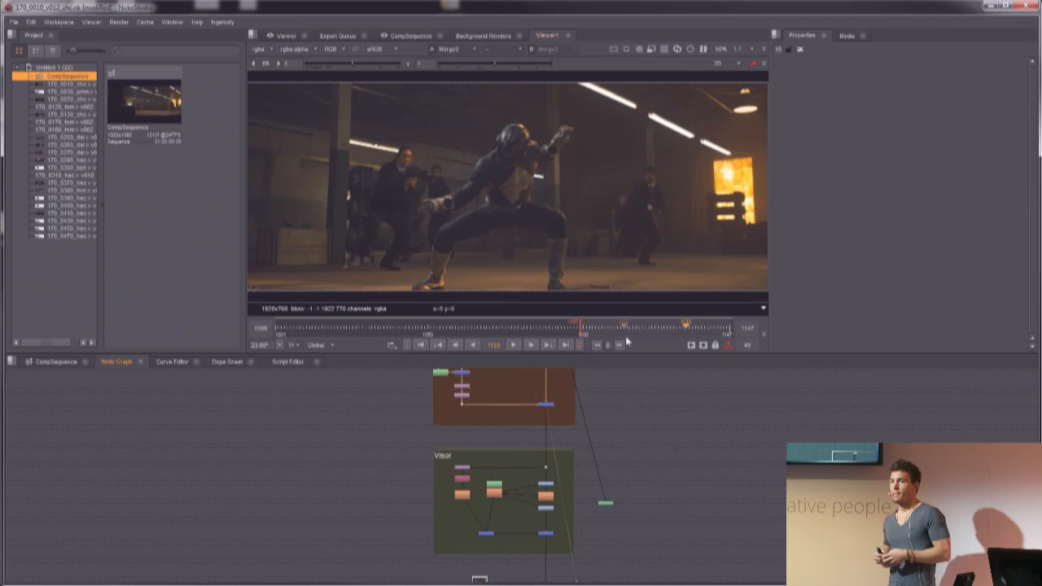
Scrub the 170_0010 comp back to the landing and follow its node graph to the landing stick group
left_click_drag(654, 335, 616, 330)
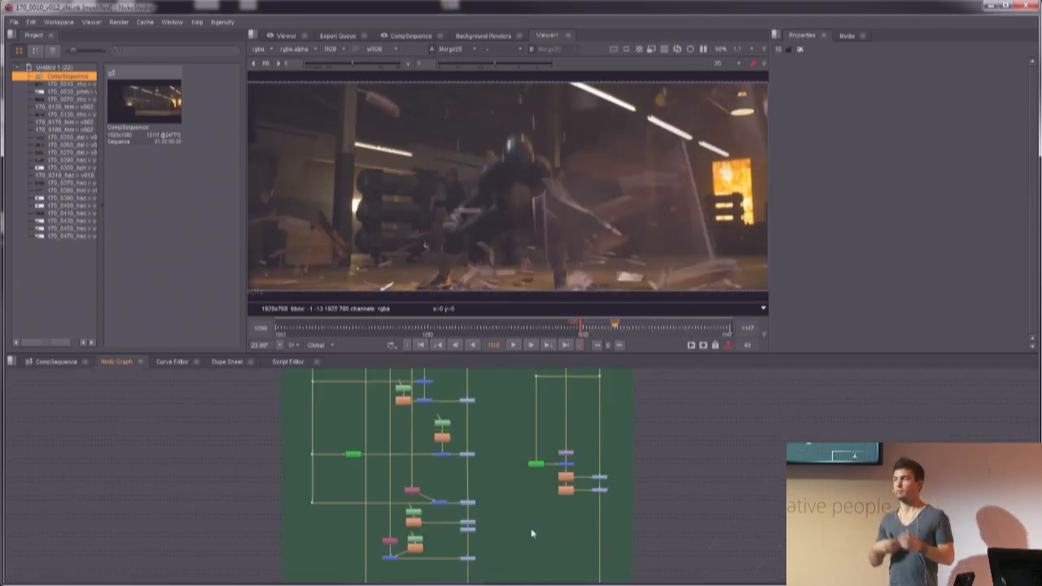
scroll(580, 431, "up", 2)
middle_click_drag(564, 391, 593, 516)
scroll(595, 505, "down", 3)
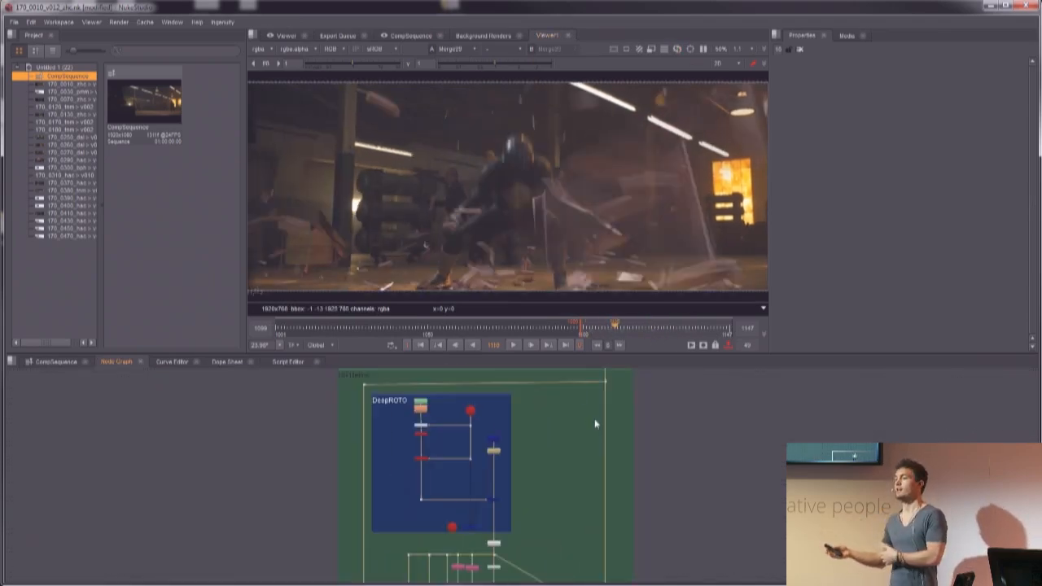
middle_click_drag(599, 399, 601, 561)
scroll(617, 478, "up", 3)
left_click(595, 491)
middle_click_drag(605, 443, 612, 477)
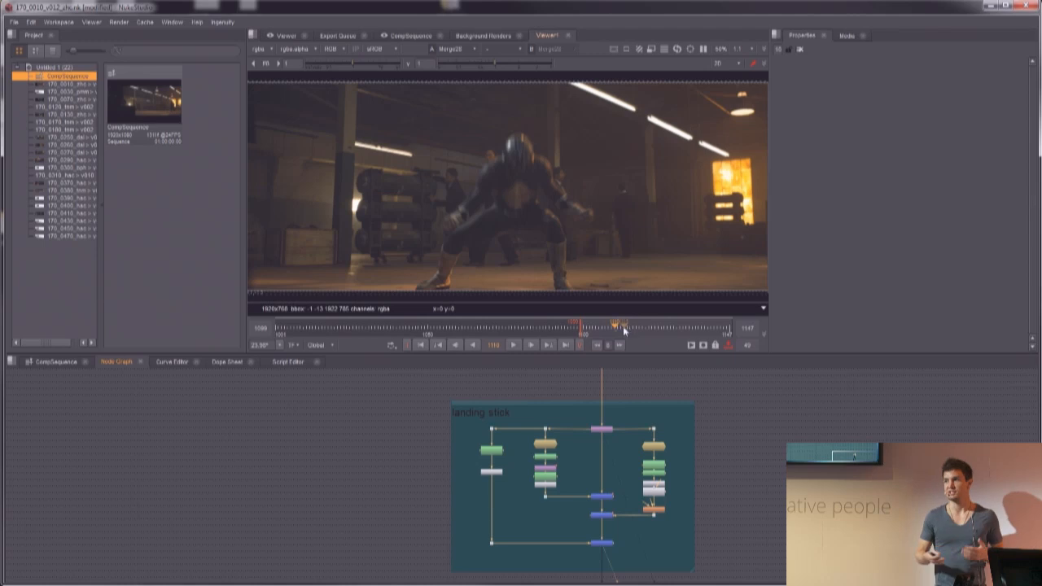
Play the landing frames and compare different node outputs of the landing stick group in the viewer
left_click_drag(620, 326, 597, 327)
key("1")
left_click(515, 346)
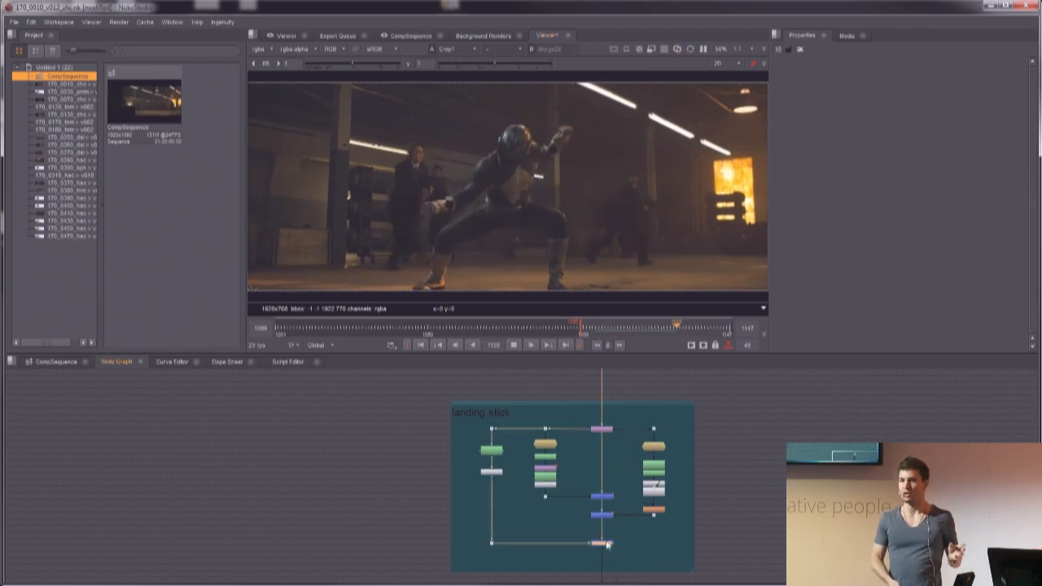
key("2")
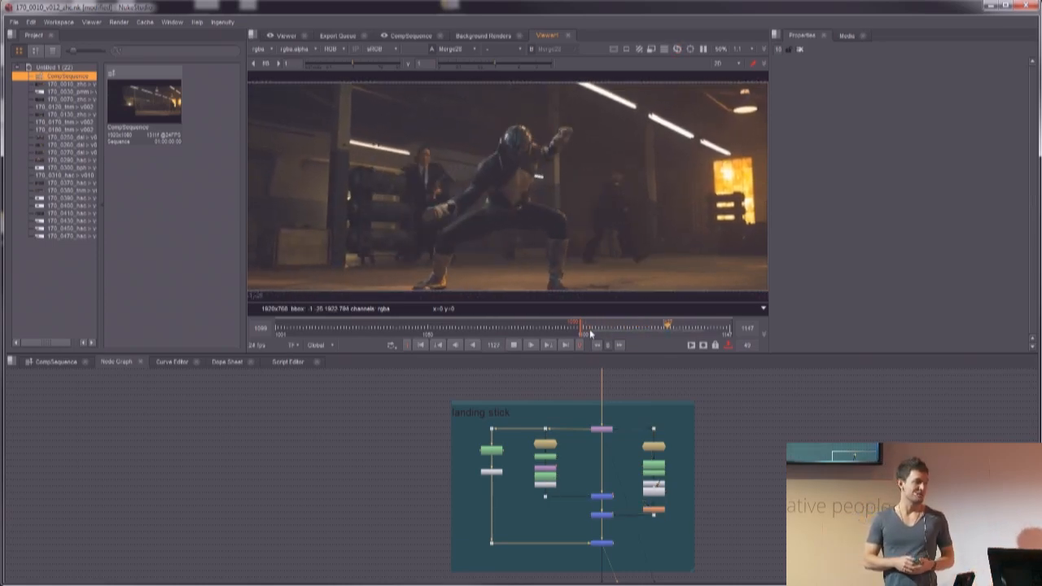
Scrub back to the shot's first frames and view the source plate feeding the Track paintout group
scroll(696, 457, "down", 1)
middle_click_drag(725, 509, 740, 431)
mouse_move(690, 570)
middle_mouse_down()
mouse_move(685, 495)
mouse_move(661, 493)
middle_mouse_up()
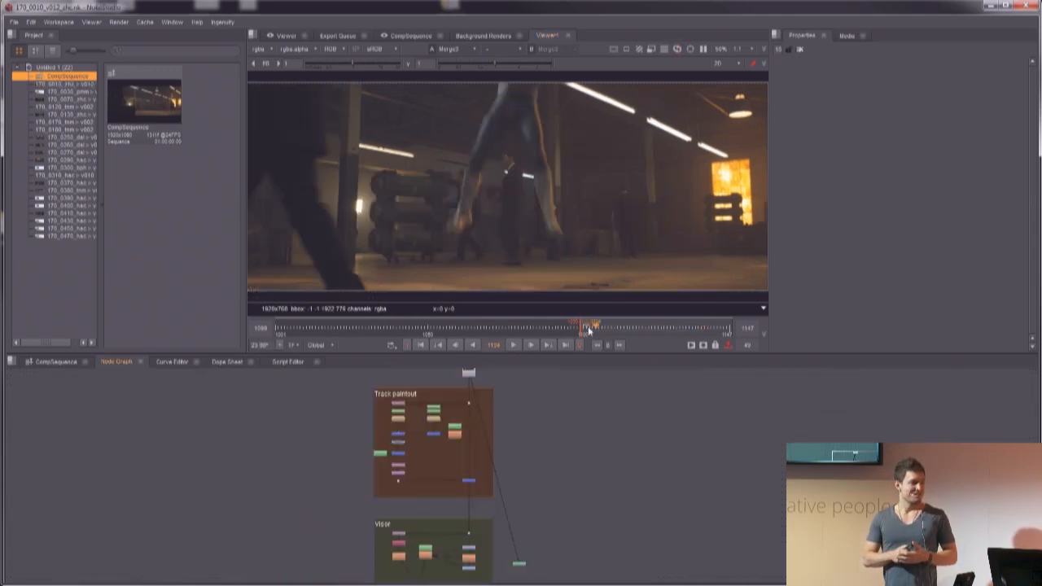
left_click_drag(588, 330, 284, 335)
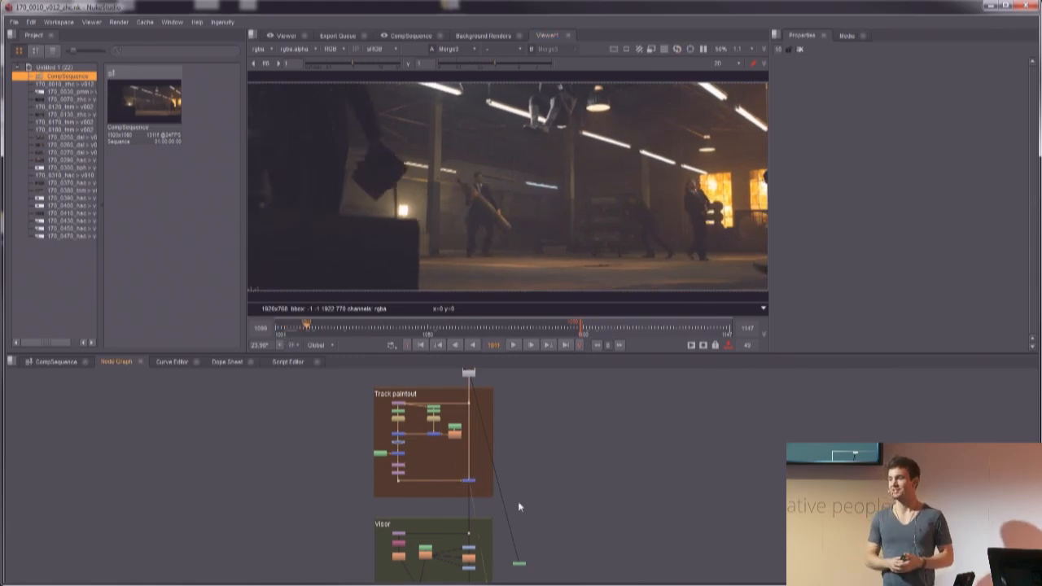
left_click(472, 374)
key("1")
left_click(287, 332)
left_click_drag(532, 451, 453, 494)
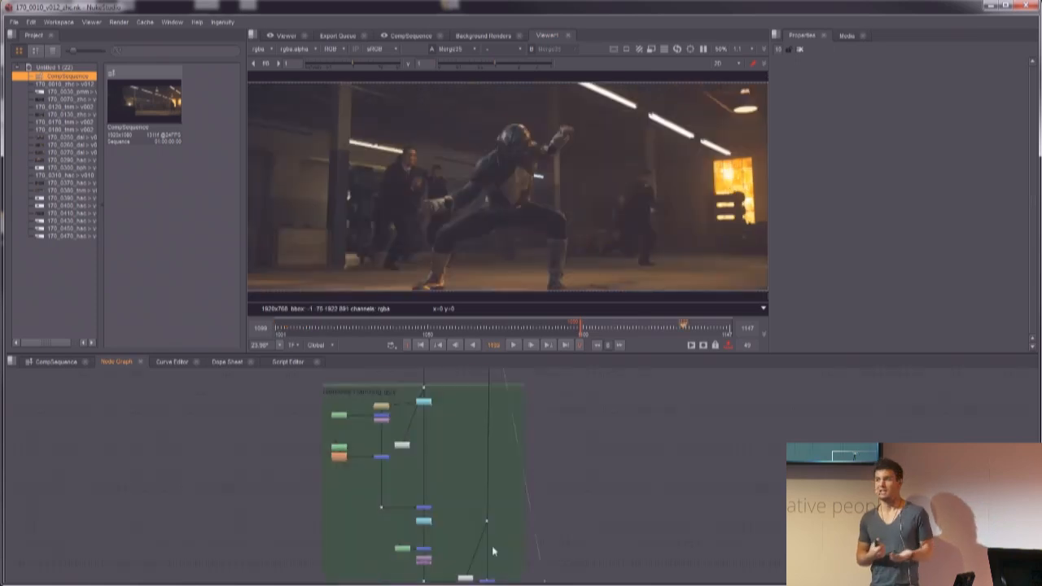
Compare the landing shot with and without debris by viewing node outputs around the large green group
left_click_drag(376, 317, 299, 323)
left_click(492, 493)
key("1")
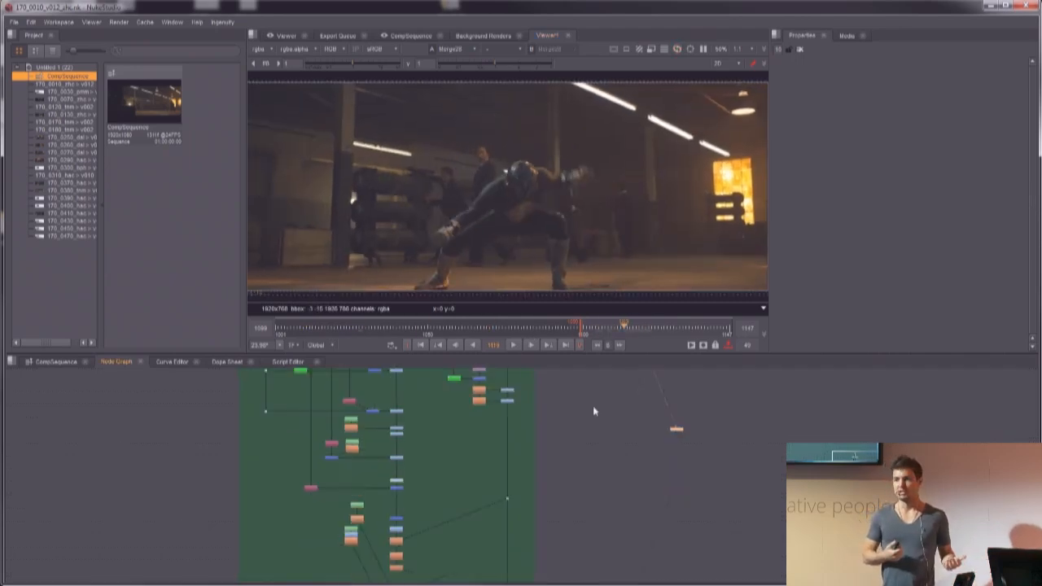
scroll(593, 411, "down", 3)
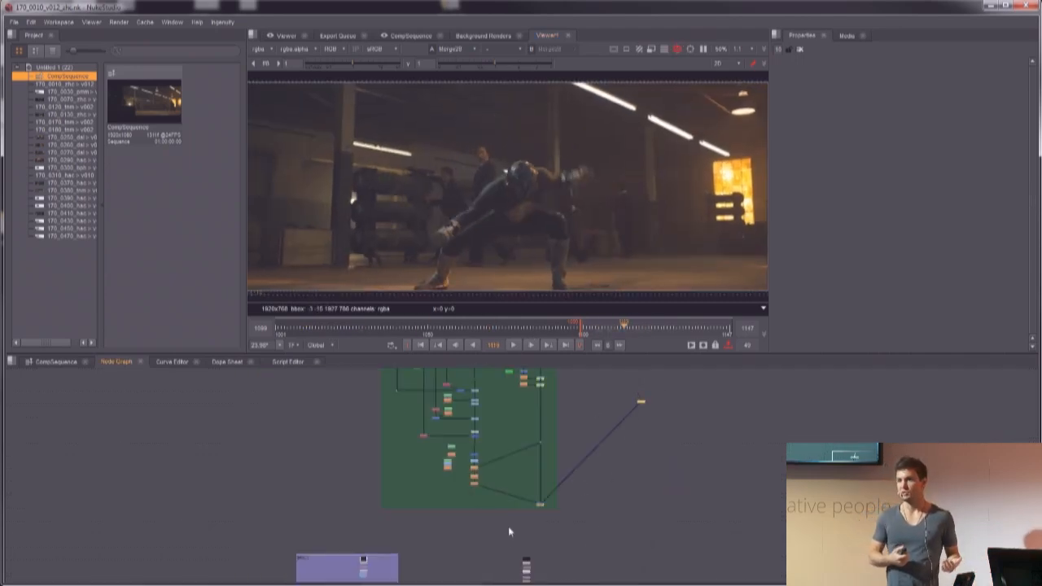
middle_click_drag(510, 530, 523, 441)
scroll(524, 440, "up", 1)
left_click(568, 576)
key("1")
left_click(566, 416)
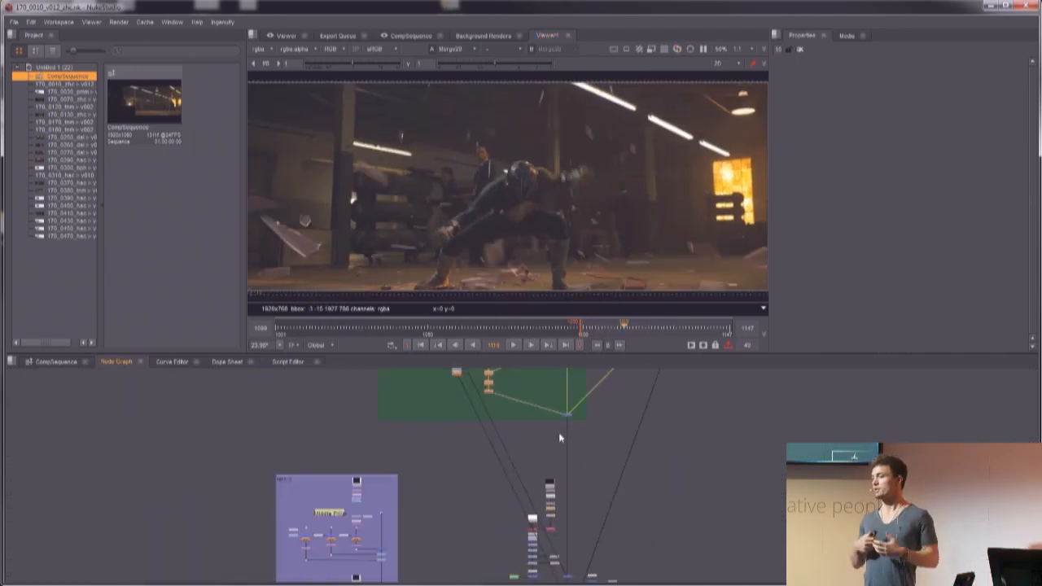
scroll(594, 442, "down", 3)
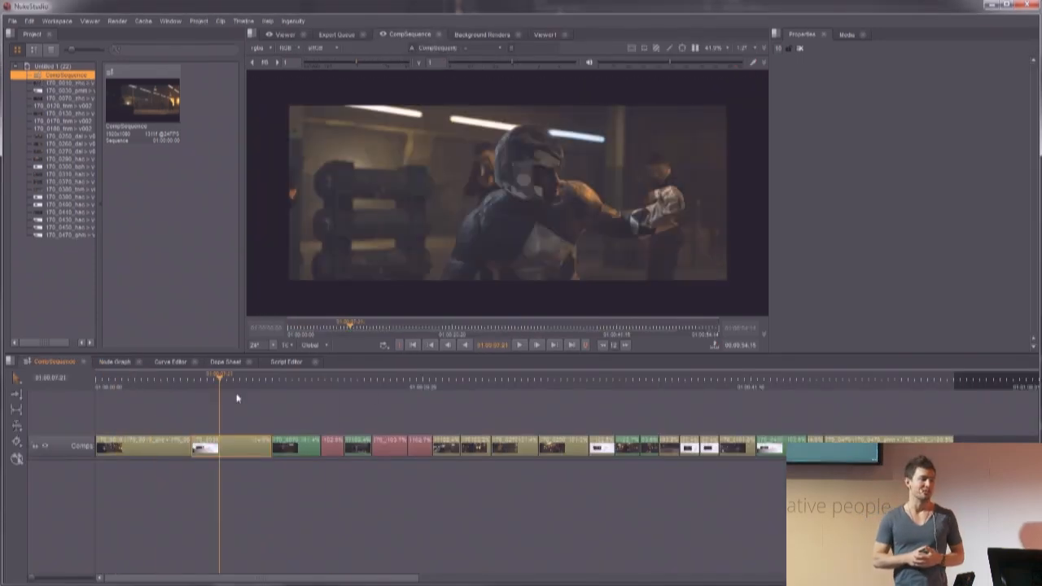
Scrub CompSequence to the 170_0300 shot and open its comp with the autosave restored
left_click_drag(236, 399, 603, 393)
double_click(605, 452)
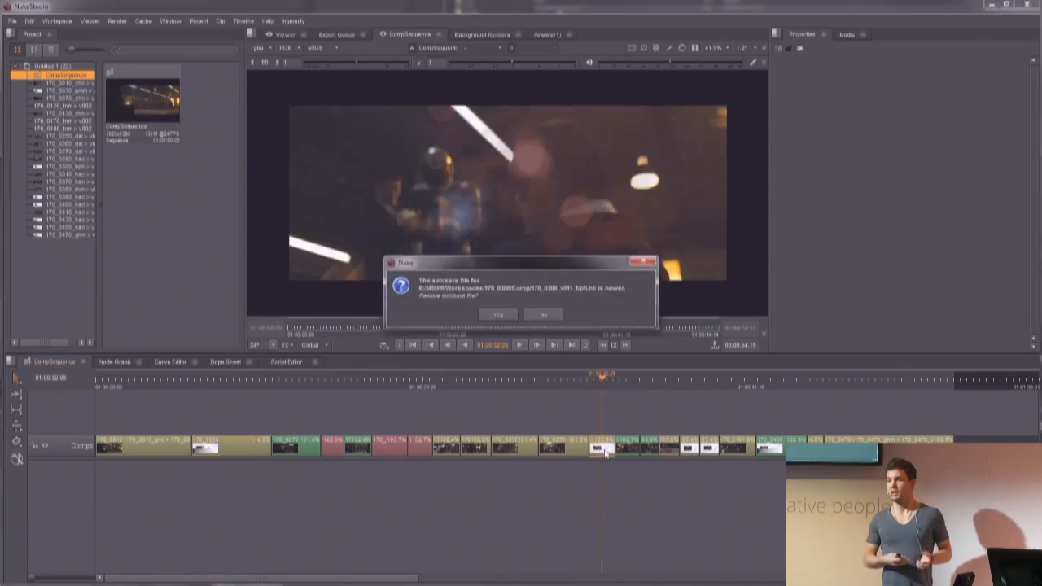
left_click(501, 315)
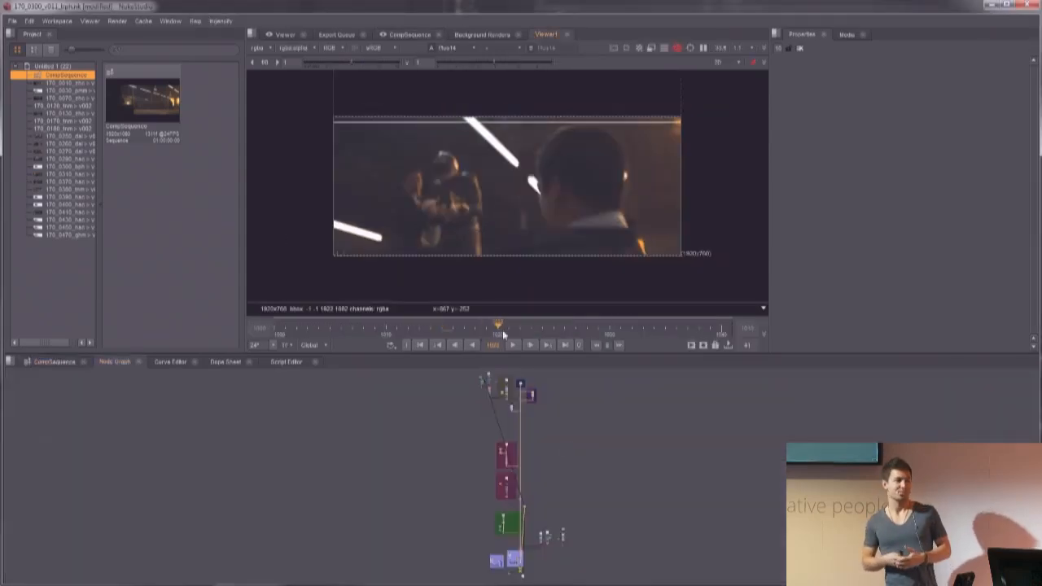
Go to frame 1030 and examine the nodes in the lens effect groups
left_click(611, 330)
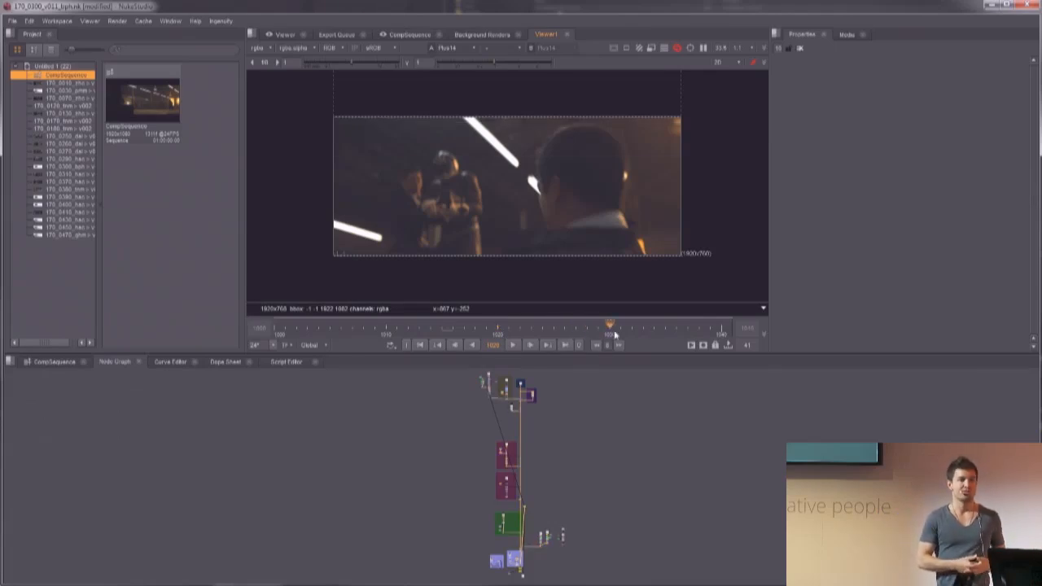
scroll(463, 475, "up", 6)
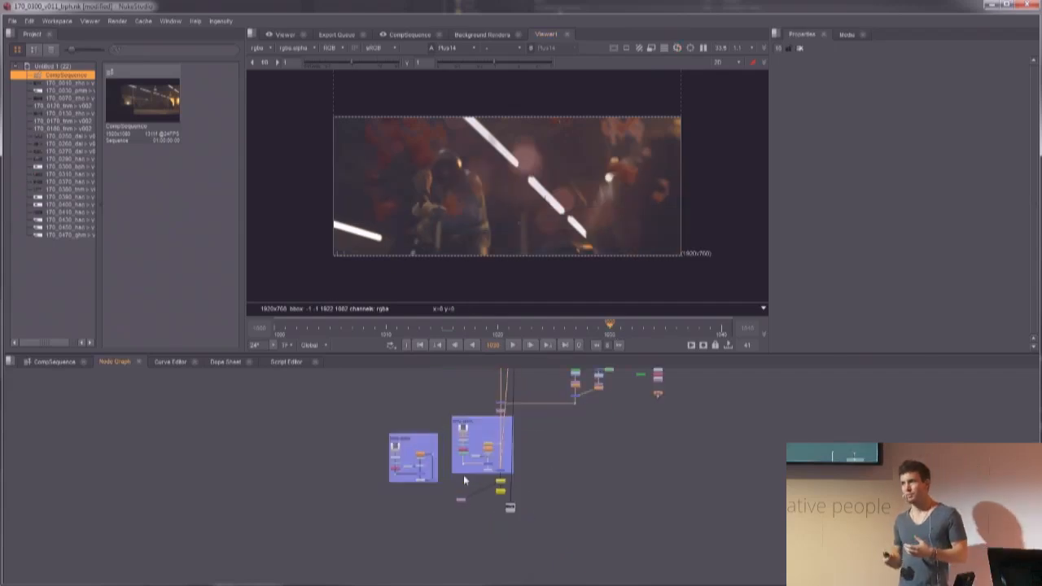
scroll(572, 502, "up", 1)
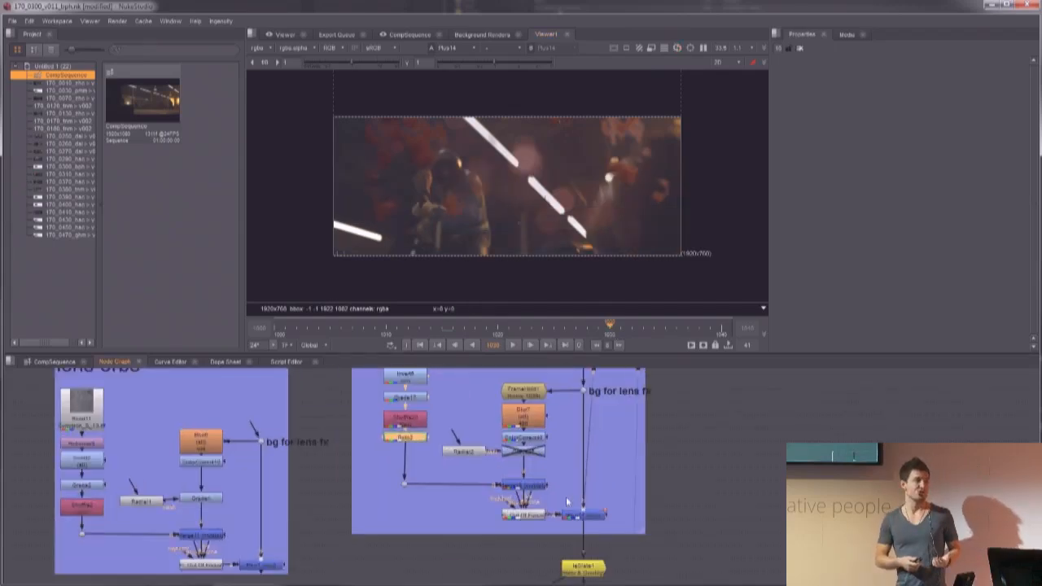
Move the final merge and the nodes below it down, extend the lens effect backdrop, and insert a dot before the merge
scroll(652, 398, "down", 6)
scroll(654, 396, "up", 2)
left_click_drag(720, 437, 619, 578)
left_click_drag(616, 453, 616, 495)
left_click_drag(647, 459, 653, 506)
left_click_drag(603, 472, 591, 493, "ctrl")
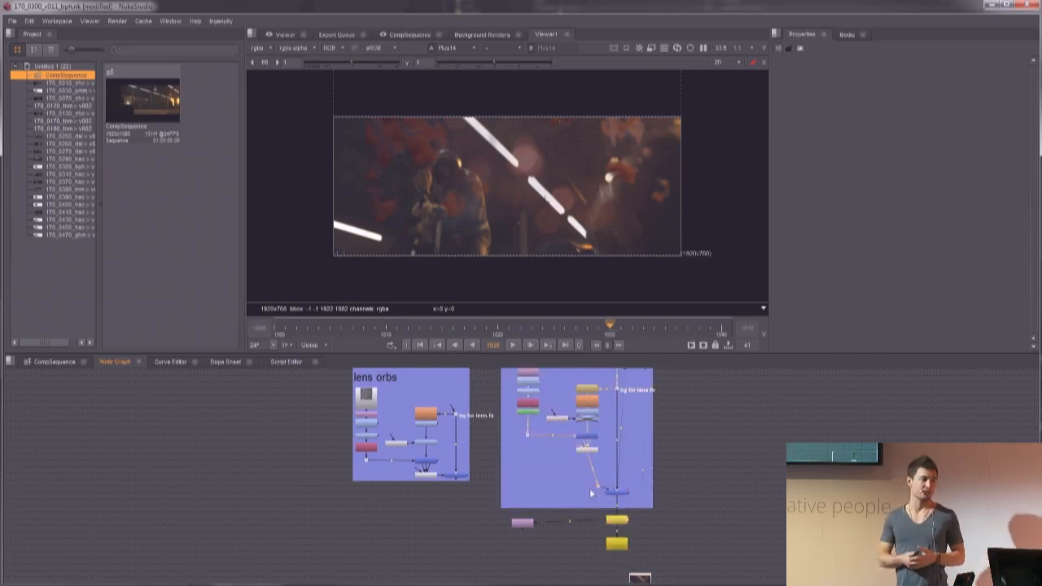
Insert a ColorCorrect above the last node before the merge in the lens effect group and tint its master gain warm, about 0.66 green and 0.46 blue
key("c")
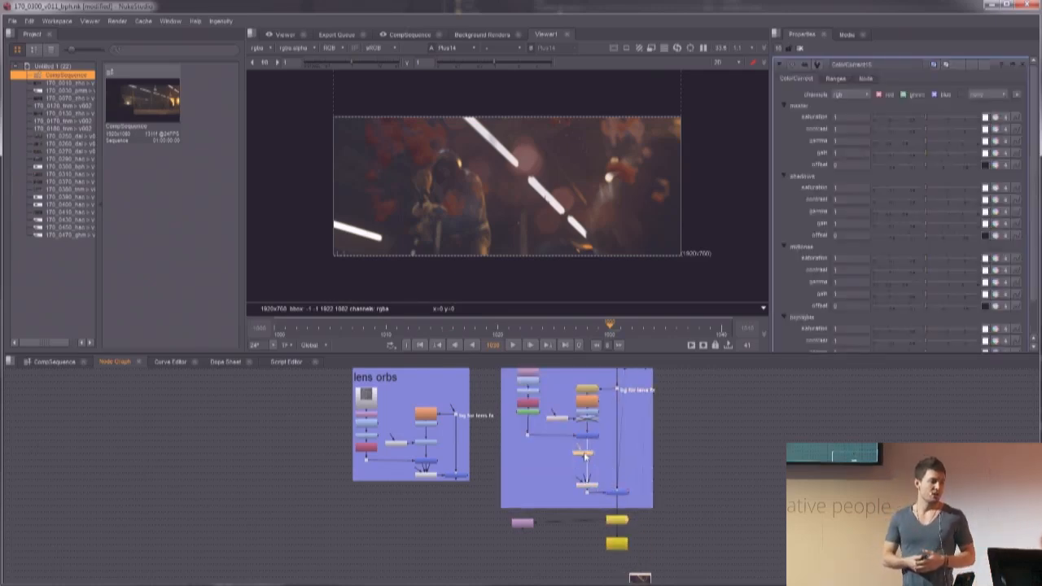
left_click(995, 152)
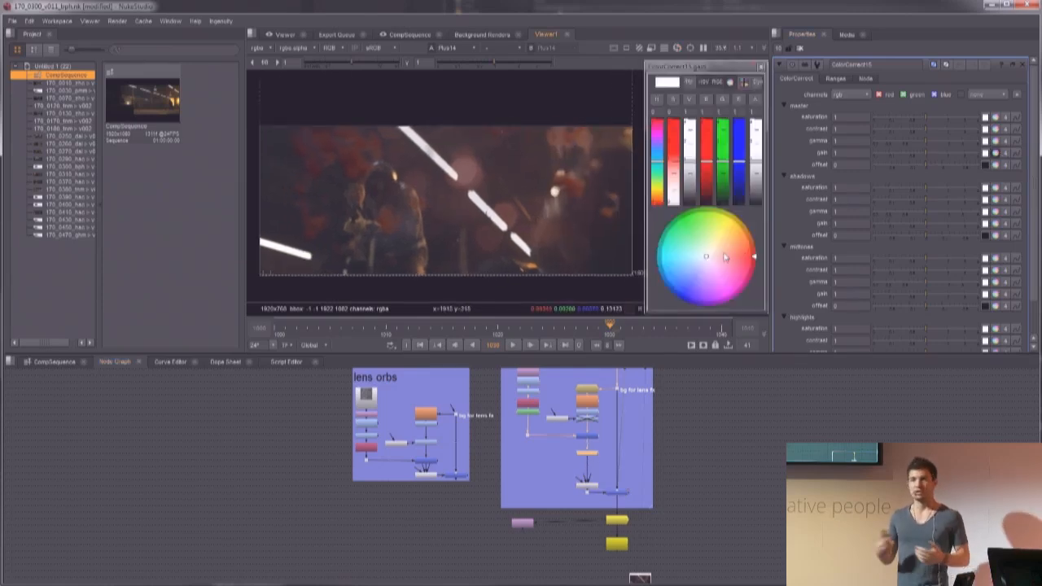
left_click(722, 253)
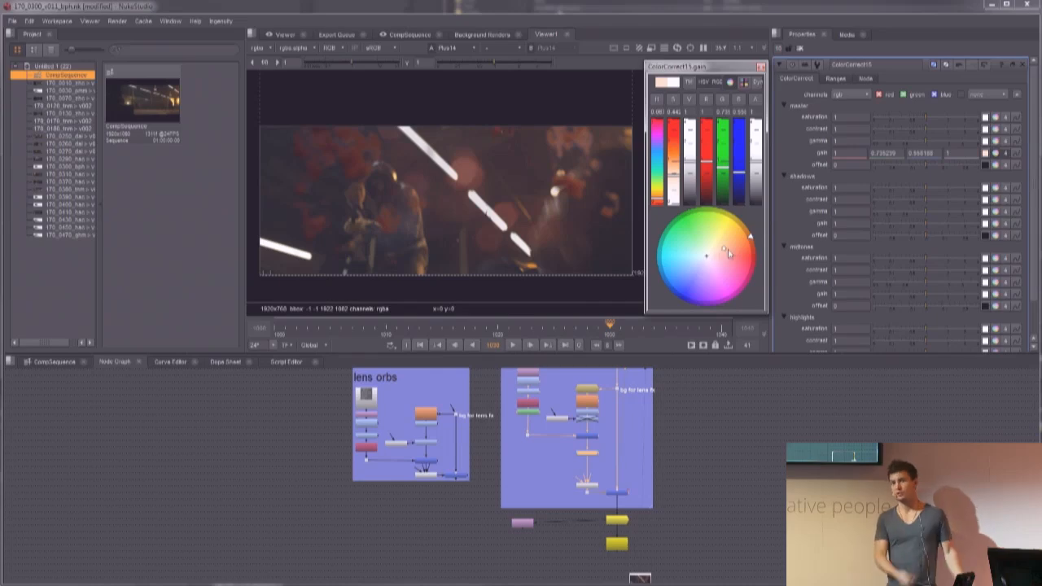
left_click_drag(735, 253, 728, 252)
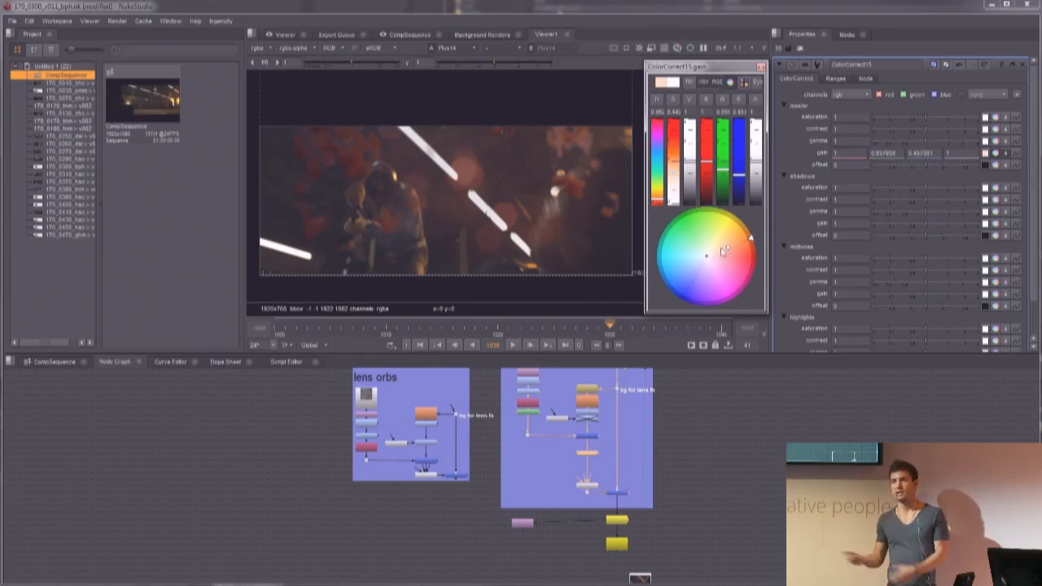
left_click(761, 67)
Return to CompSequence, check the background render of the 170_0300 comp, and view the following shot at 01:00:33:21
left_click(57, 361)
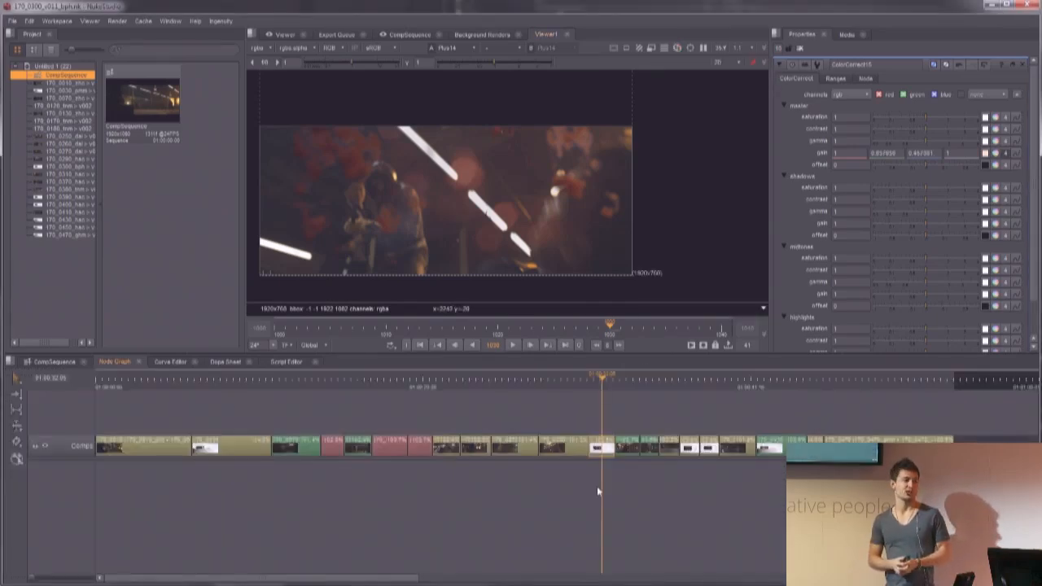
left_click(600, 384)
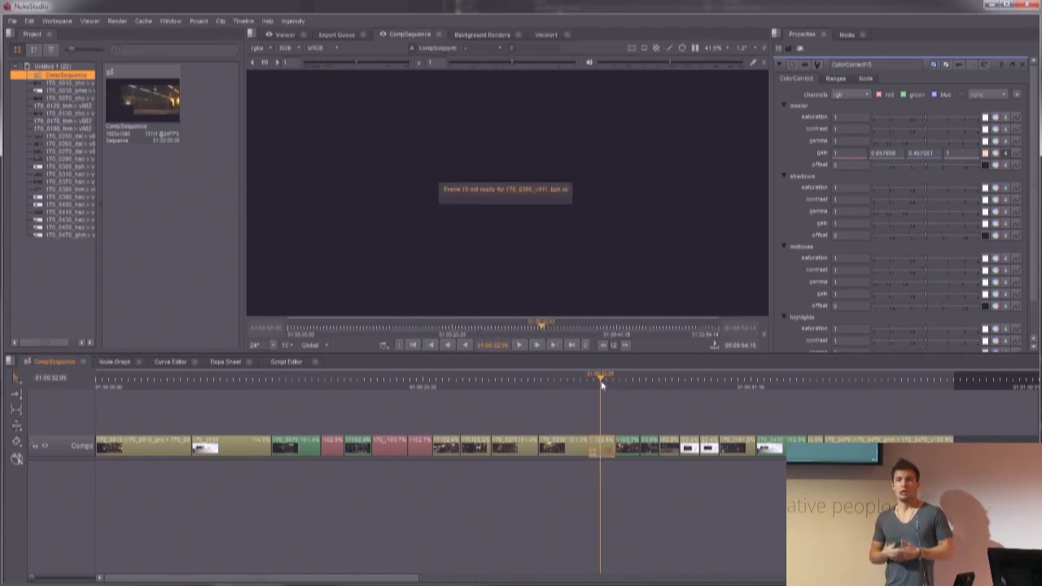
left_click(484, 35)
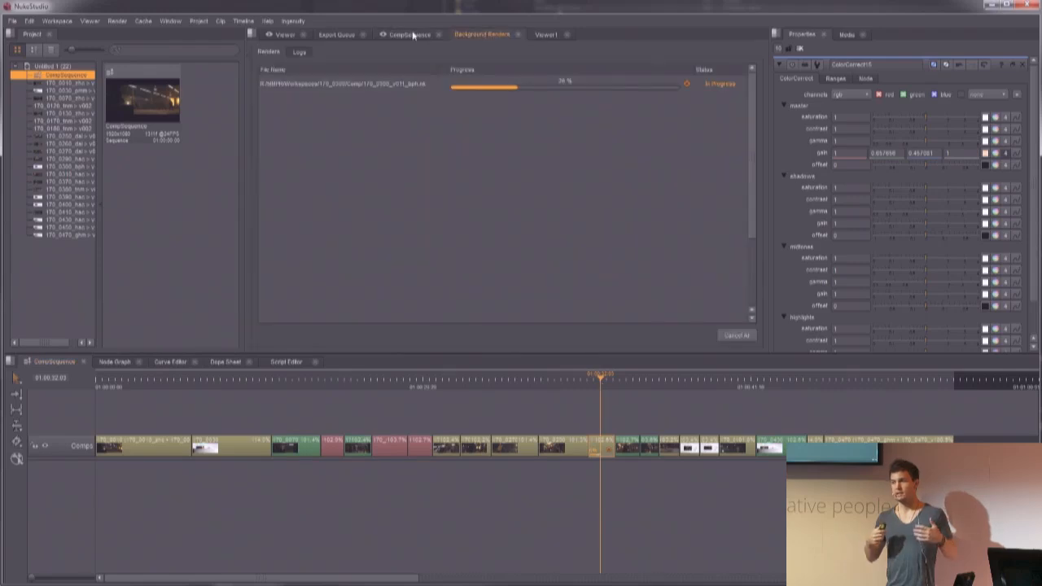
left_click(413, 35)
left_click_drag(602, 379, 628, 388)
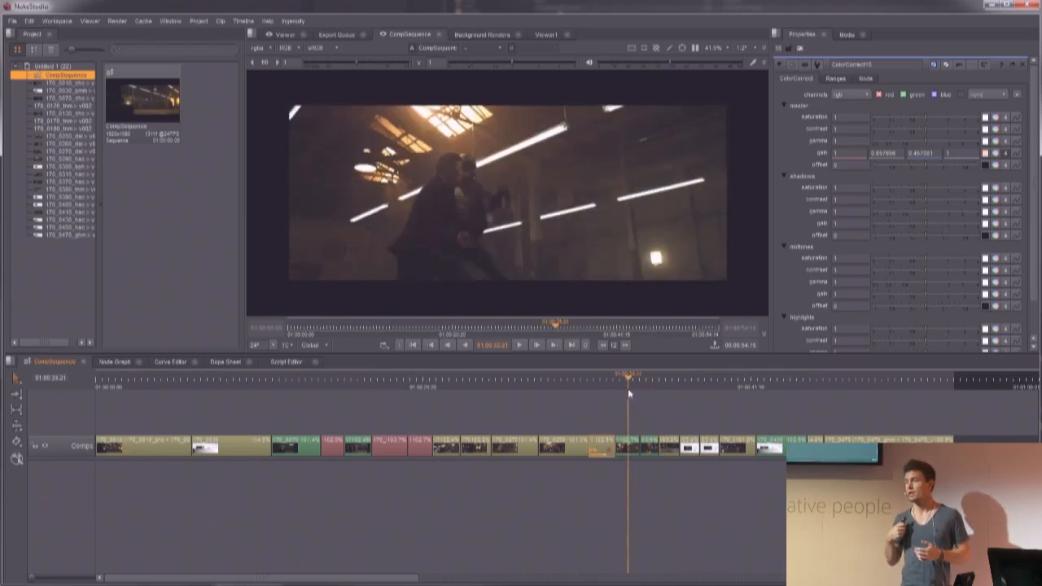